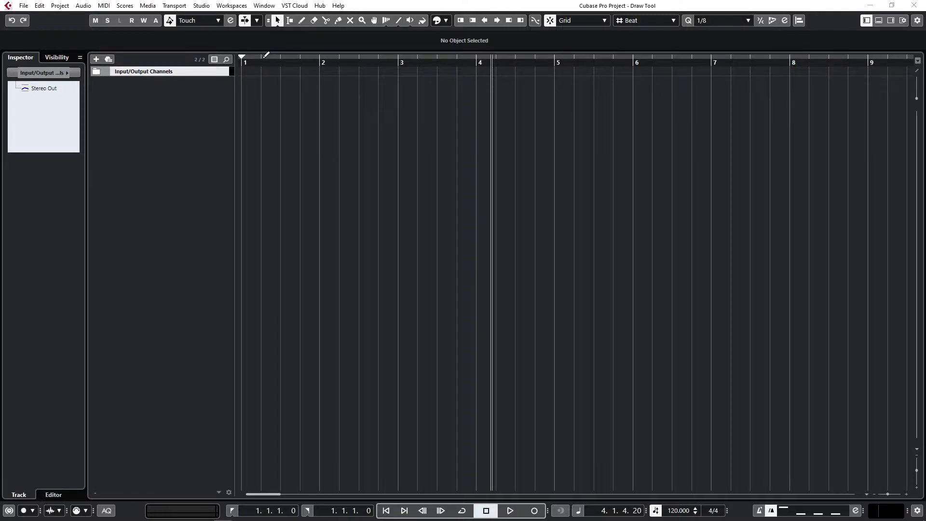
Set the locator range from bar 1 to bar 8 and add one MIDI track to the project
left_click_drag(243, 54, 791, 57)
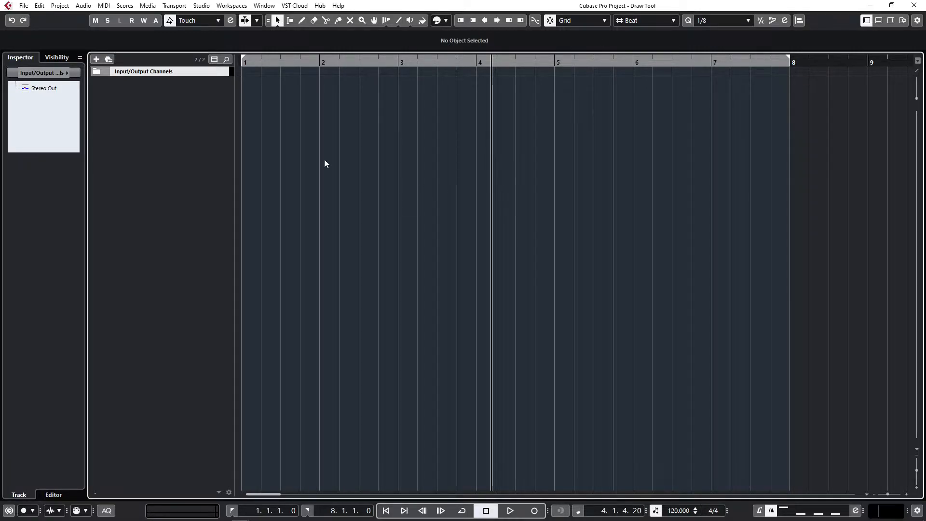
left_click(96, 59)
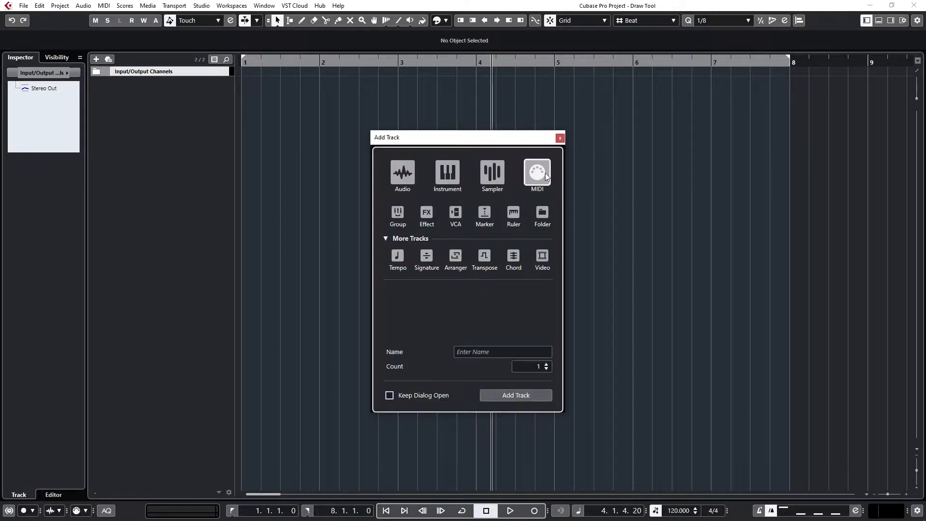
left_click(508, 398)
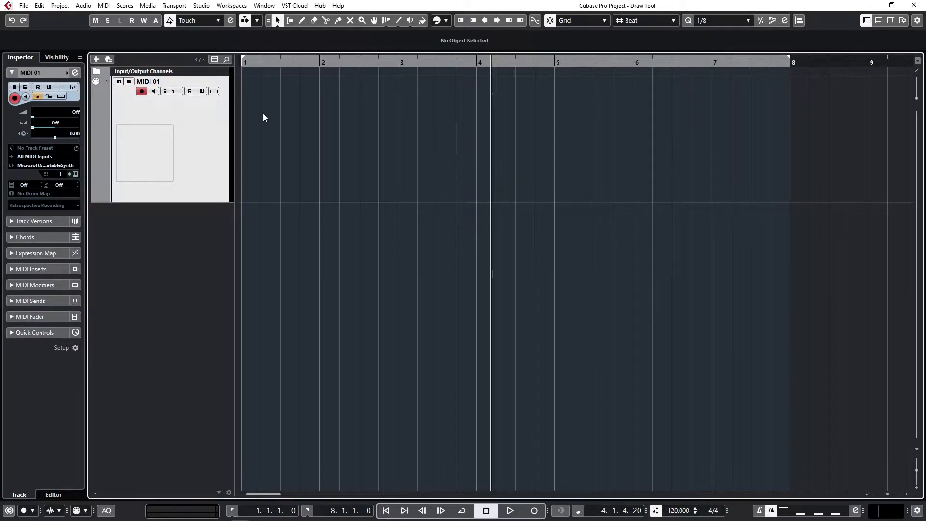
Draw empty MIDI parts on the MIDI track with the Draw tool, from bar 1 to bar 6 and onward to bar 8
left_click(304, 20)
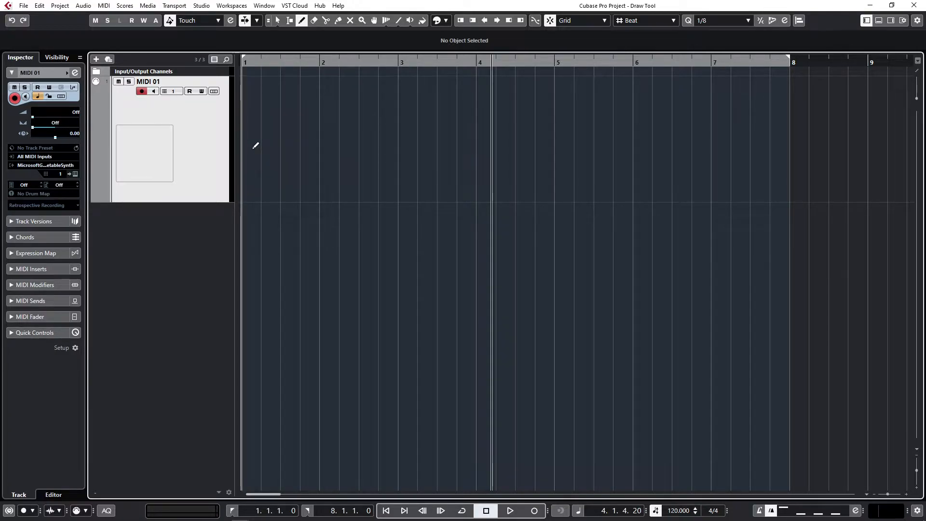
mouse_move(245, 147)
left_mouse_down()
mouse_move(468, 141)
mouse_move(577, 144)
mouse_move(632, 159)
left_mouse_up()
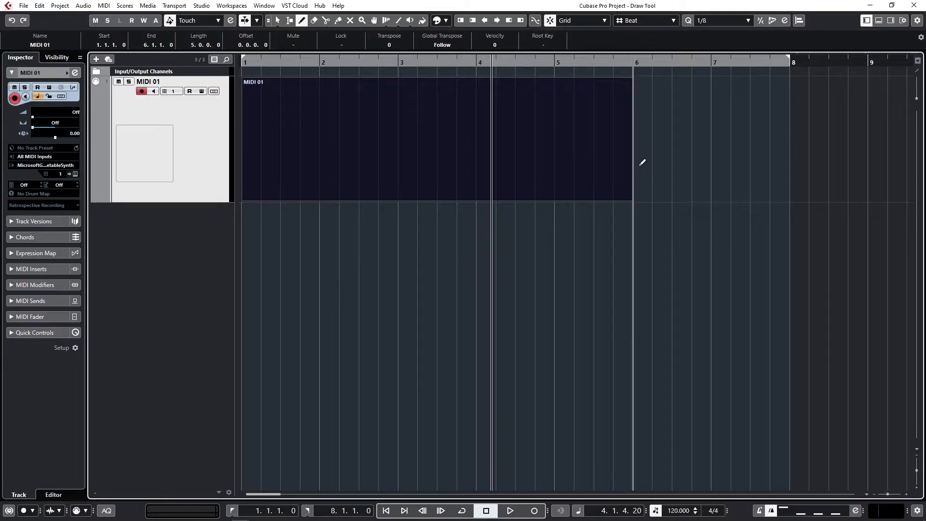
left_click_drag(640, 162, 796, 154)
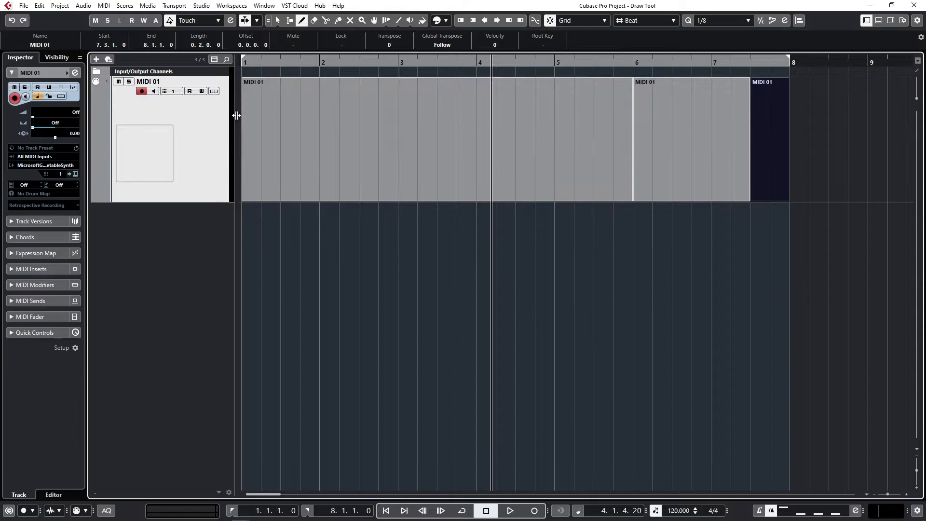
Draw three shorter MIDI parts on top of the first part, at about 1.4 to 2.4, 3.3 to 4.3 and 5.2 to 6.1
left_click_drag(316, 120, 381, 123)
left_click_drag(440, 131, 515, 132)
left_click_drag(576, 140, 632, 149)
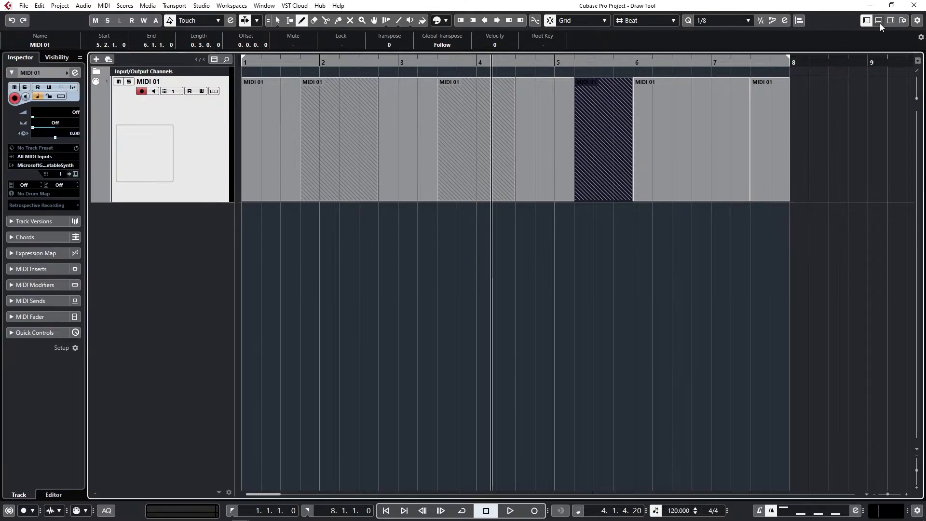
Show the selected MIDI part in the lower-zone editor and switch it to the Drum Editor
left_click(879, 20)
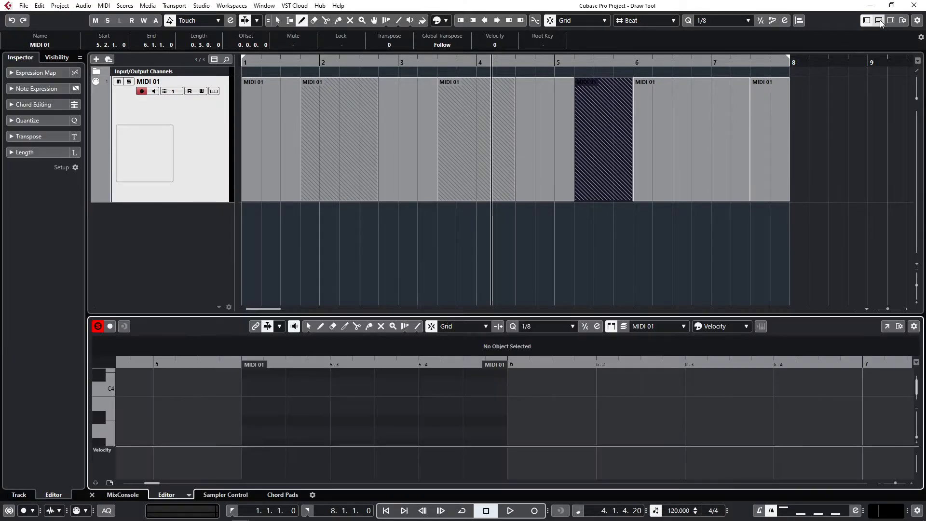
left_click(189, 494)
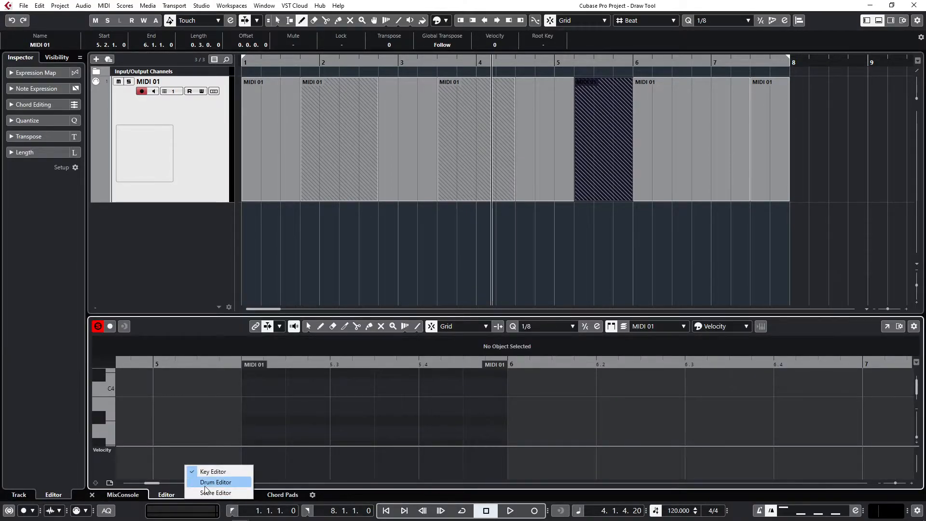
left_click(205, 483)
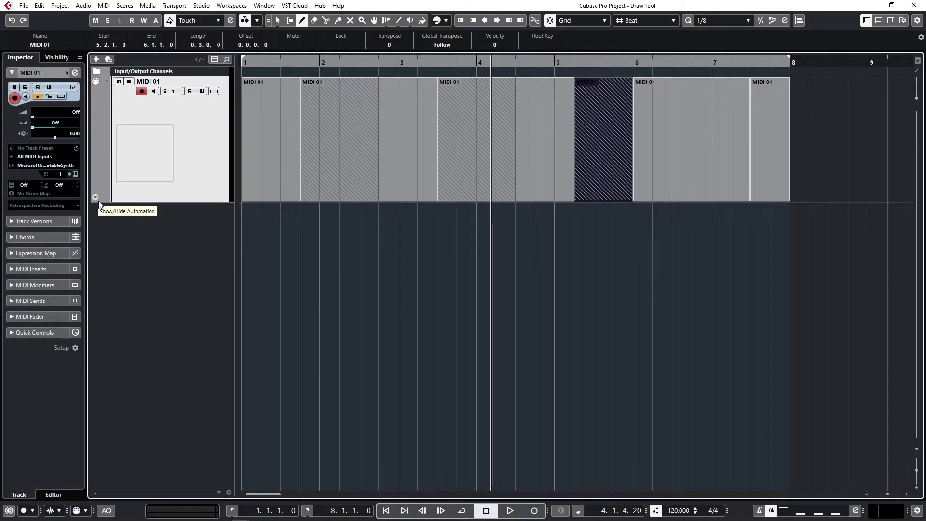
Show the MIDI track's automation lane and draw a freehand volume curve with rises and dips from bar 1 to about bar 7
left_click(95, 197)
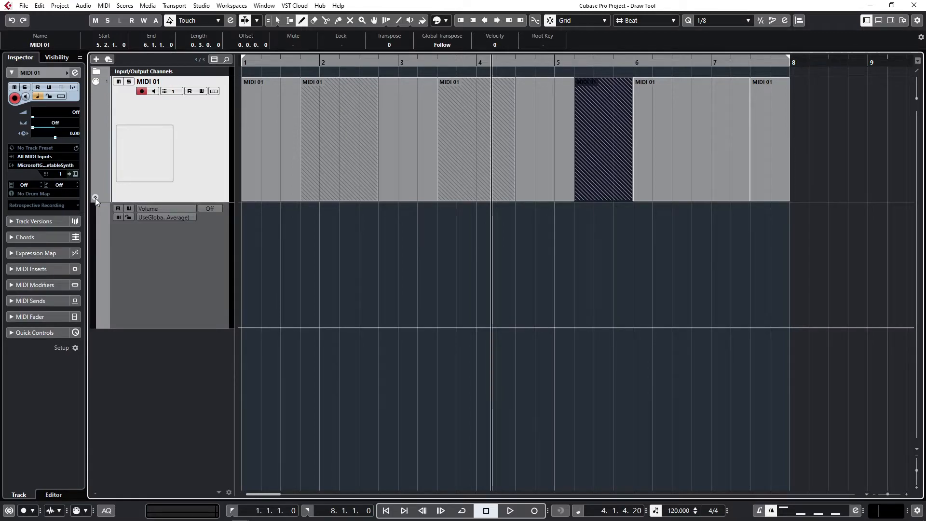
left_click(95, 197)
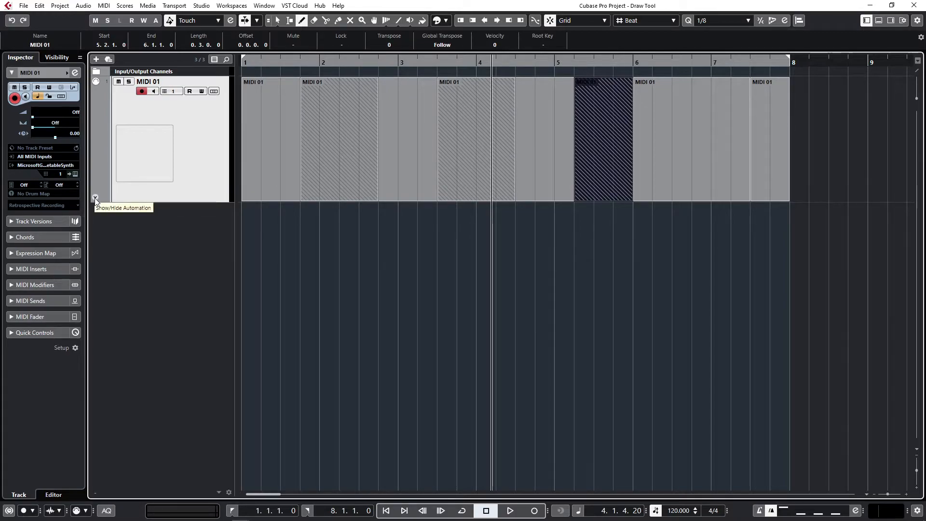
left_click(95, 197)
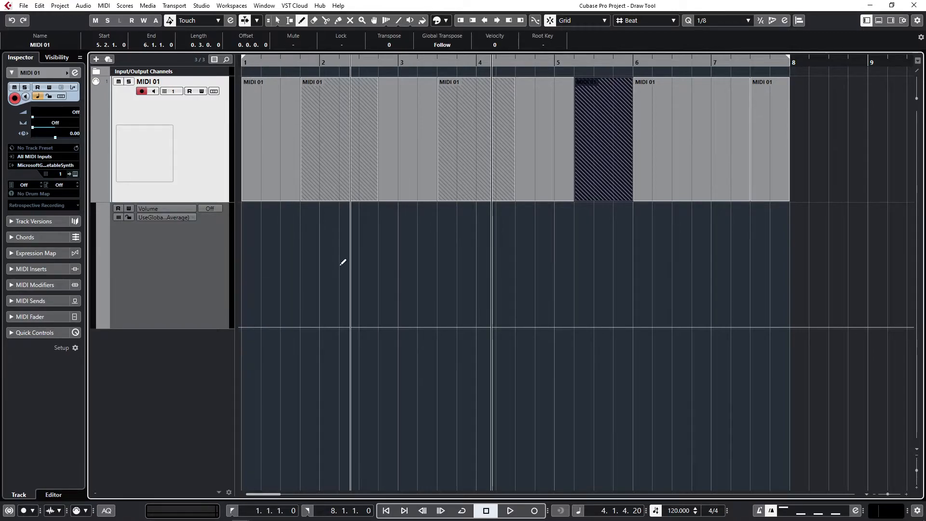
mouse_move(251, 324)
left_mouse_down()
mouse_move(297, 246)
mouse_move(312, 243)
mouse_move(344, 264)
mouse_move(392, 263)
mouse_move(423, 236)
mouse_move(451, 262)
mouse_move(477, 228)
mouse_move(571, 267)
mouse_move(607, 233)
mouse_move(699, 246)
mouse_move(753, 289)
left_mouse_up()
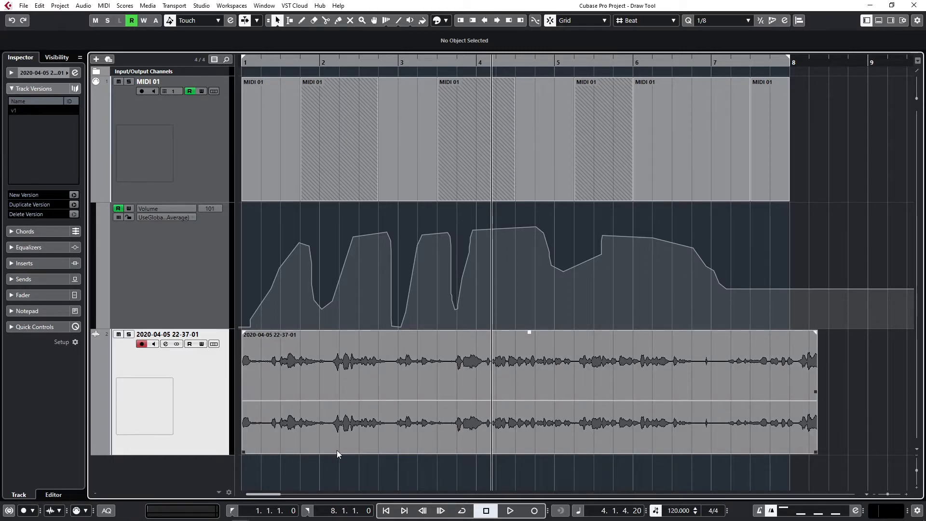
Draw an empty part on the audio track after the recording, from 8.3.1 to 9.2.1, with the Draw tool
left_click(301, 20)
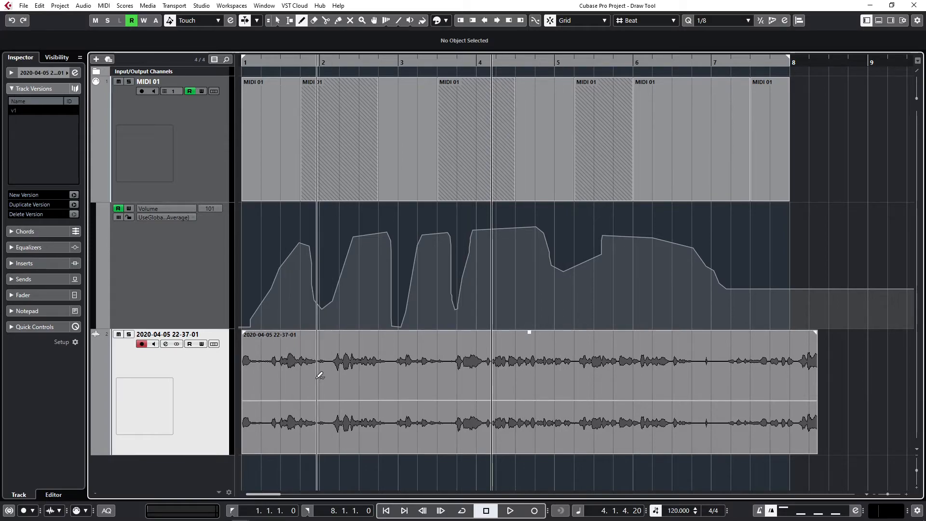
left_click_drag(830, 375, 888, 376)
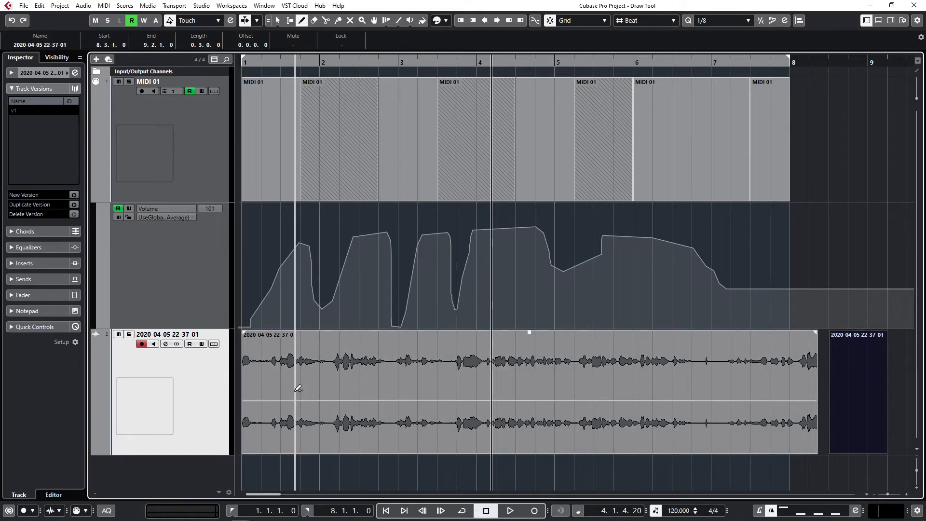
Draw a volume envelope over the opening bars of the audio event and reposition its early points before bar 2
left_click(255, 398)
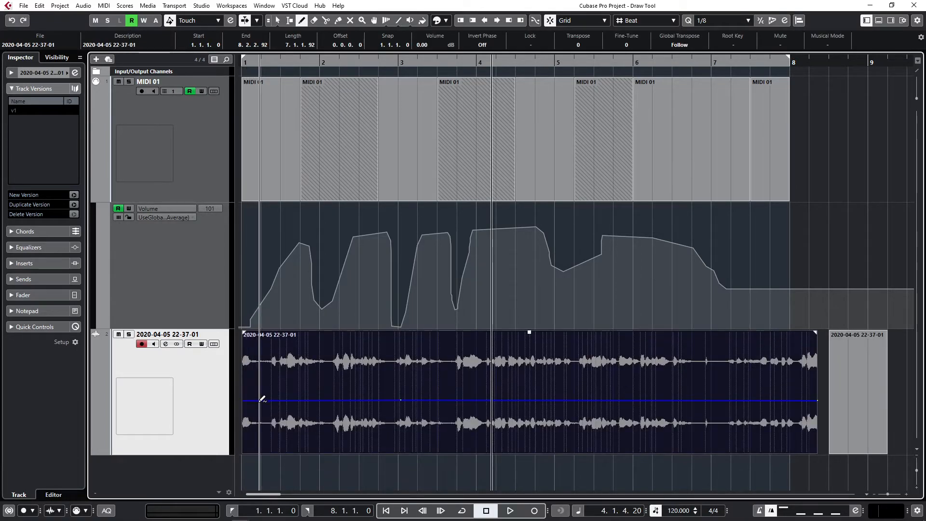
left_click(266, 367)
left_click(293, 407)
mouse_move(295, 439)
left_mouse_down()
mouse_move(297, 397)
mouse_move(333, 398)
mouse_move(338, 369)
mouse_move(352, 378)
mouse_move(356, 336)
mouse_move(388, 345)
mouse_move(403, 400)
mouse_move(432, 338)
mouse_move(436, 403)
mouse_move(439, 321)
mouse_move(444, 424)
mouse_move(453, 357)
mouse_move(441, 414)
mouse_move(442, 337)
mouse_move(361, 381)
mouse_move(569, 372)
mouse_move(361, 391)
mouse_move(475, 381)
mouse_move(434, 381)
mouse_move(394, 345)
mouse_move(378, 438)
mouse_move(391, 337)
left_mouse_up()
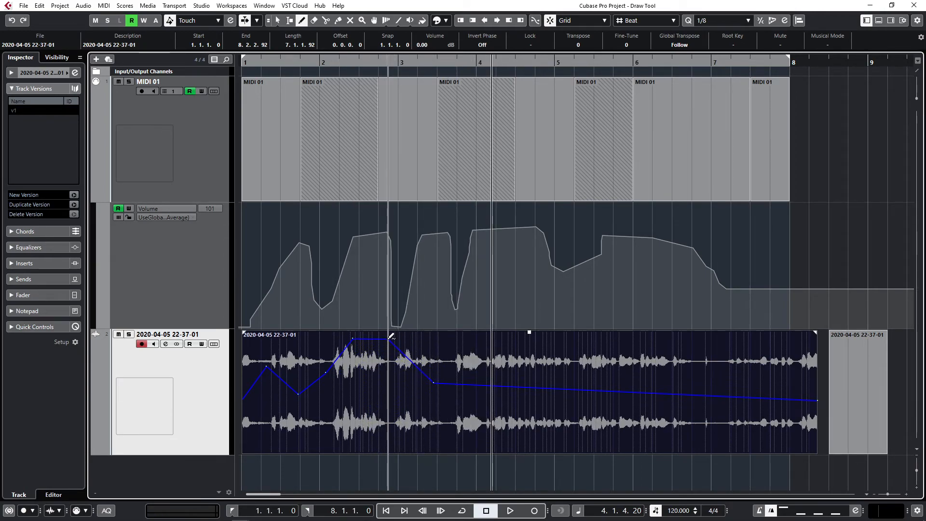
mouse_move(302, 386)
left_mouse_down()
mouse_move(274, 364)
mouse_move(273, 397)
left_mouse_up()
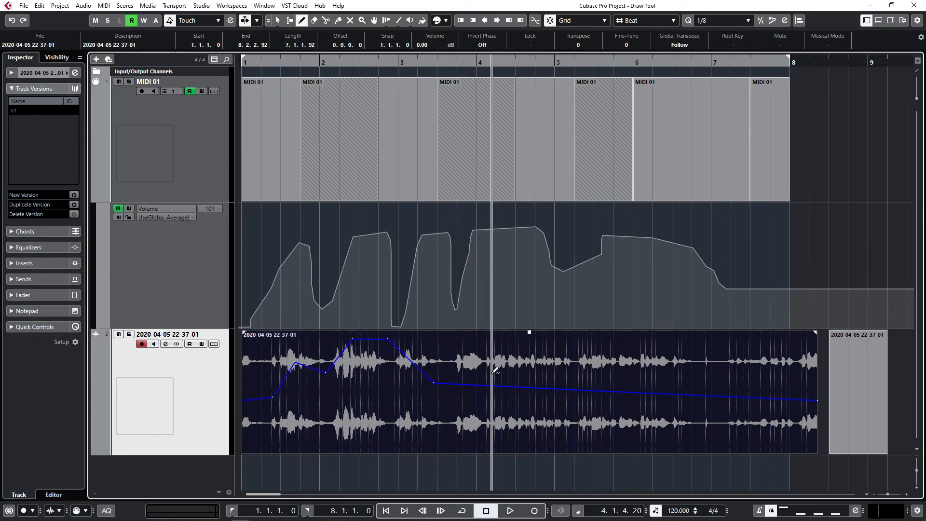
mouse_move(297, 367)
left_mouse_down()
mouse_move(300, 389)
mouse_move(294, 378)
left_mouse_up()
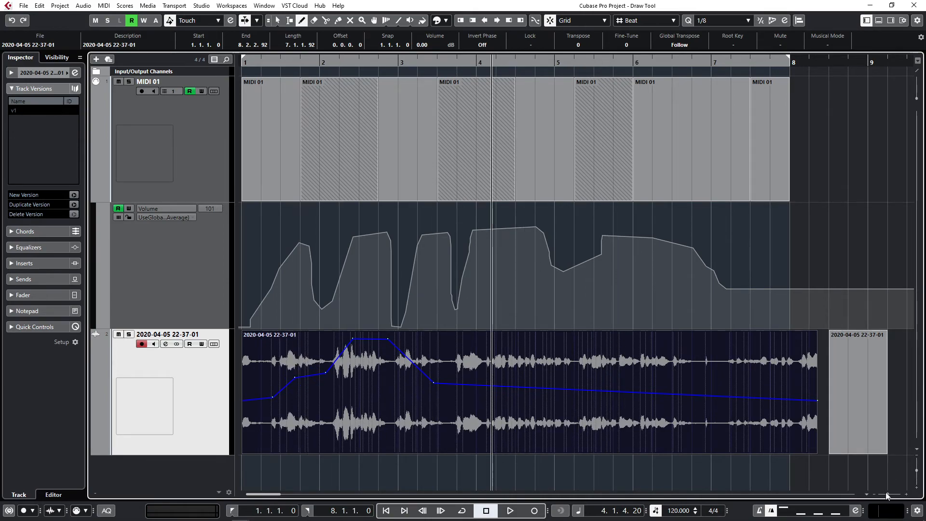
Add audio event envelope points at a high level near 3.4 and a low level just after bar 4, and remove the one near 3.4
left_click(907, 494)
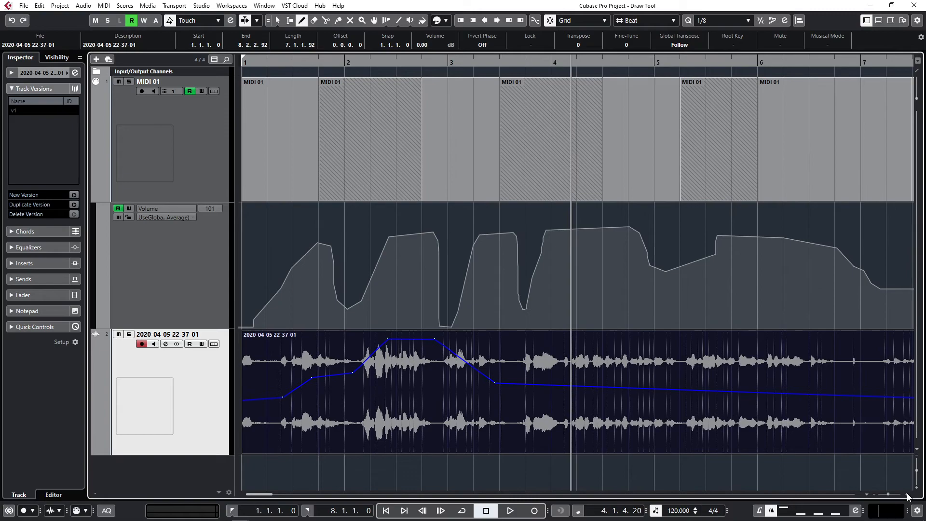
left_click(907, 495)
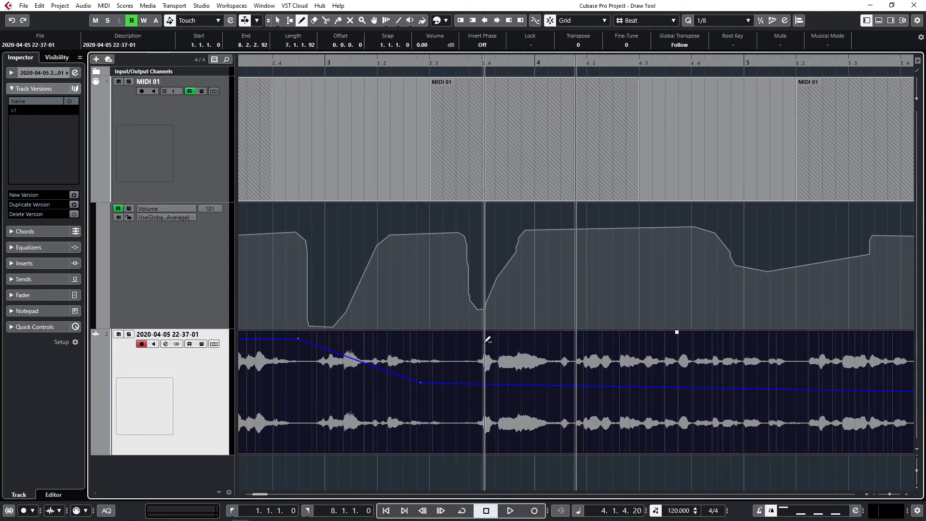
left_click(485, 342)
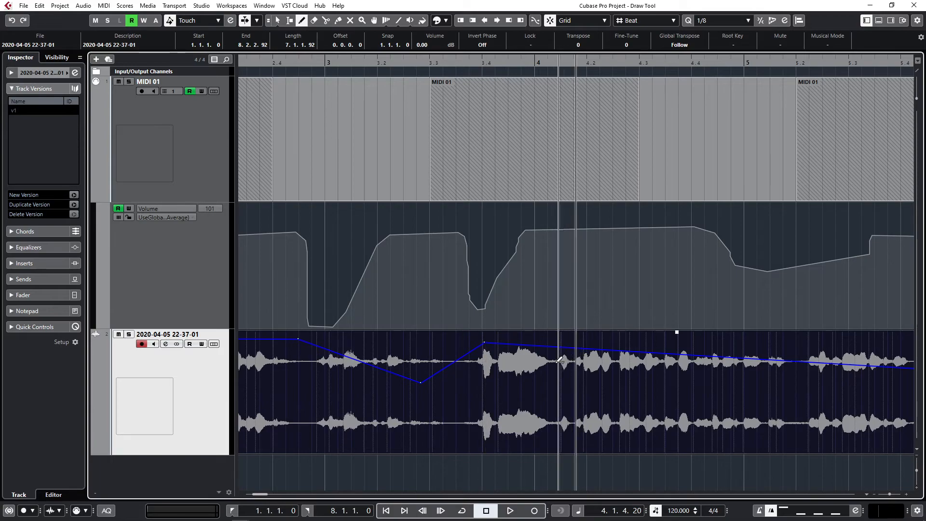
left_click(549, 431)
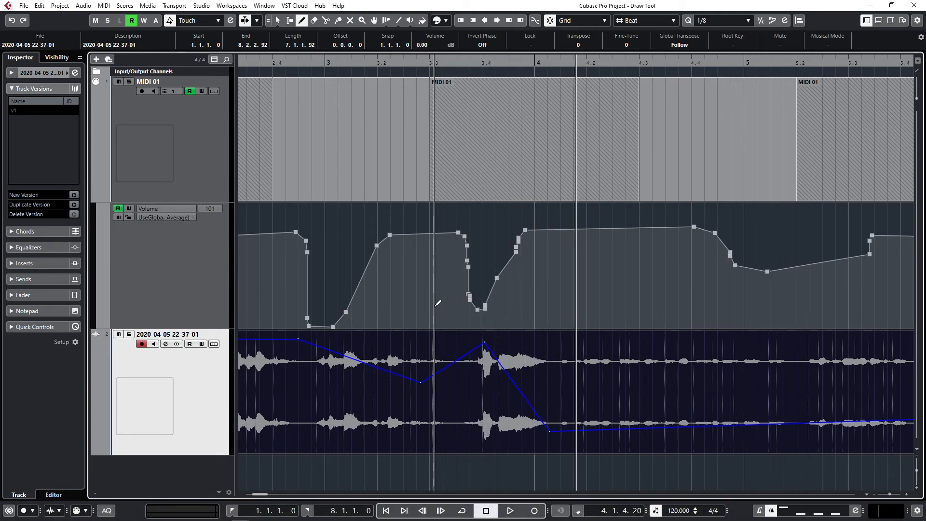
left_click_drag(488, 340, 492, 486)
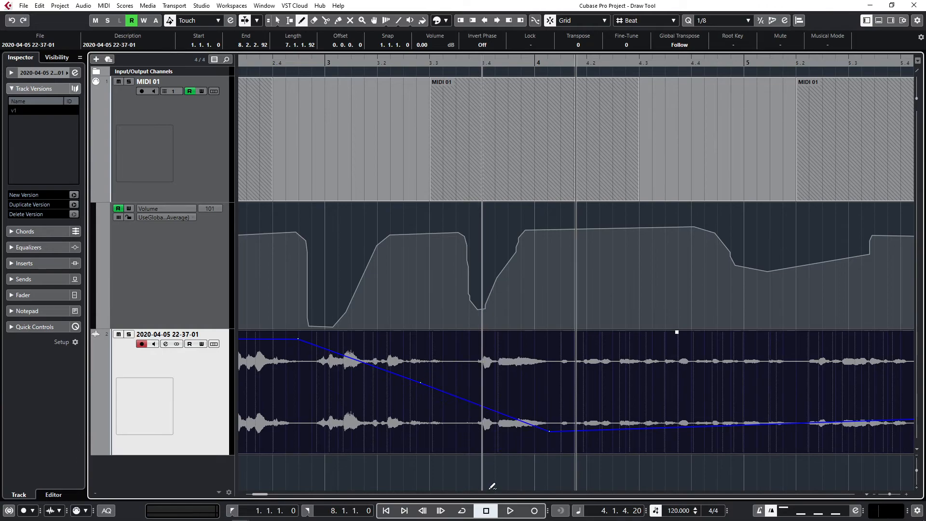
left_click_drag(490, 341, 493, 468)
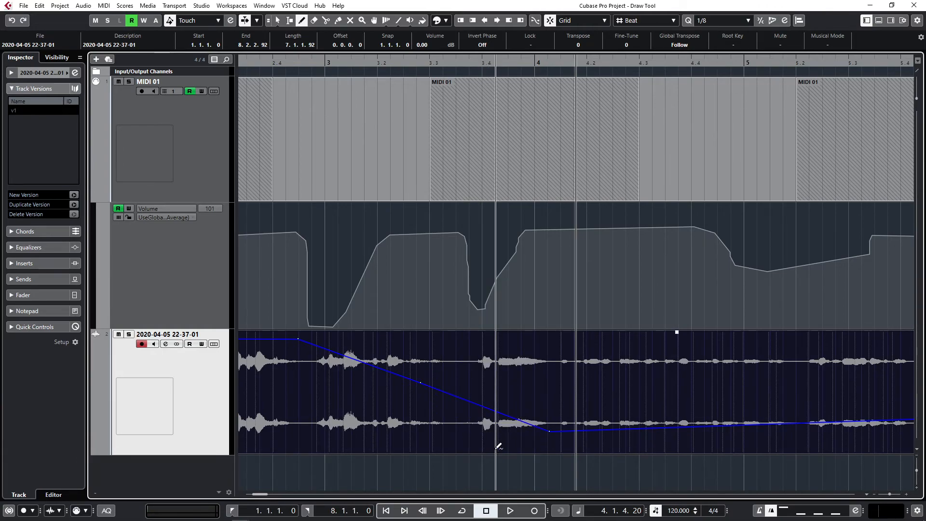